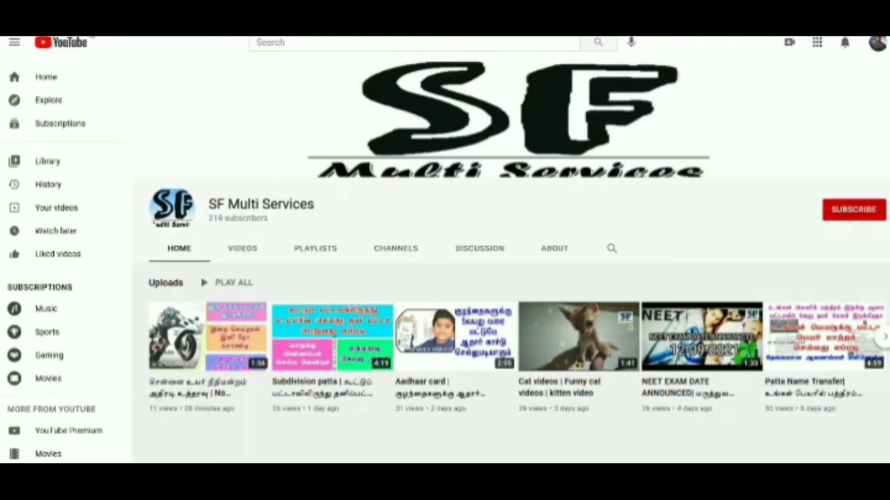
- Subscribe to the SF Multi Services channel with all notifications on, then switch to the blank Word document
click(859, 214)
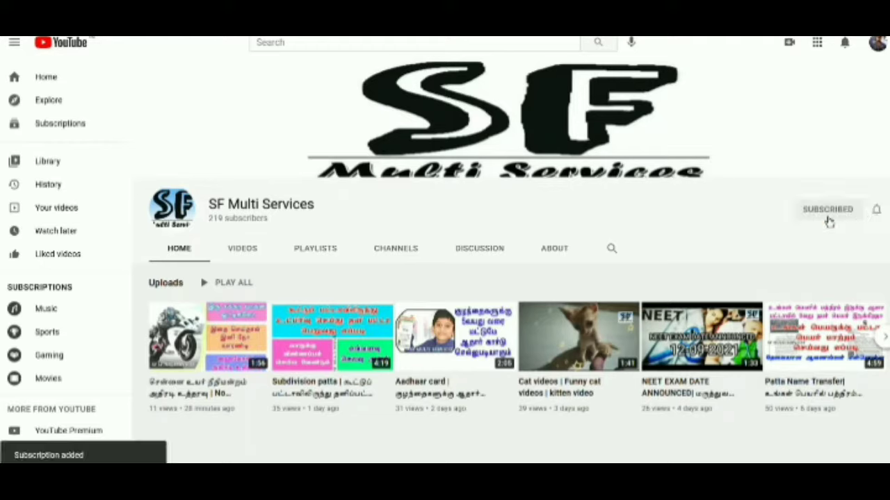
click(875, 212)
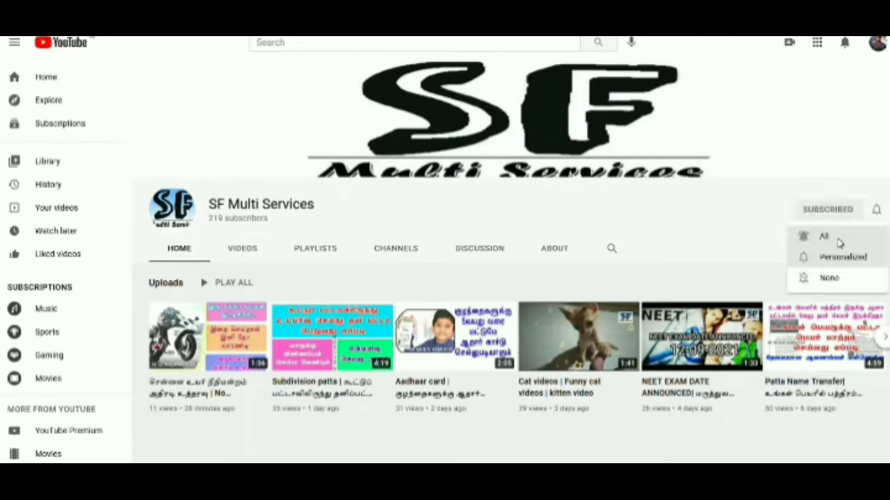
click(839, 242)
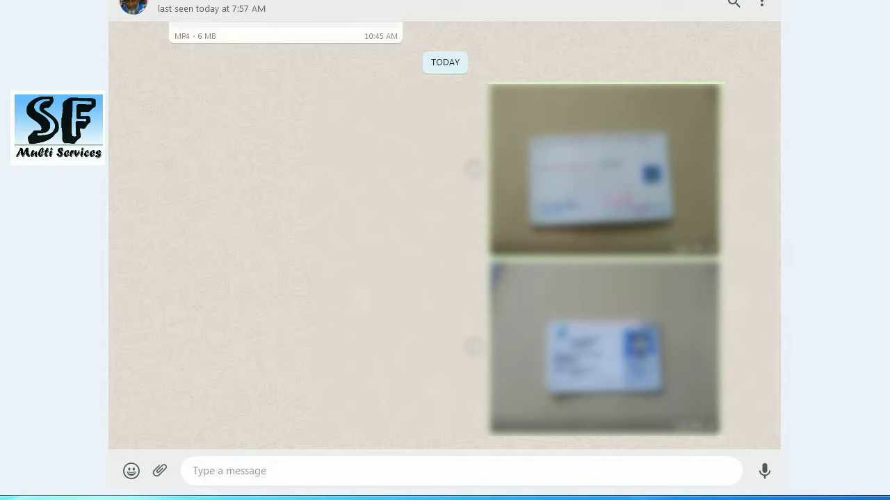
mouse_move(383, 497)
click(382, 452)
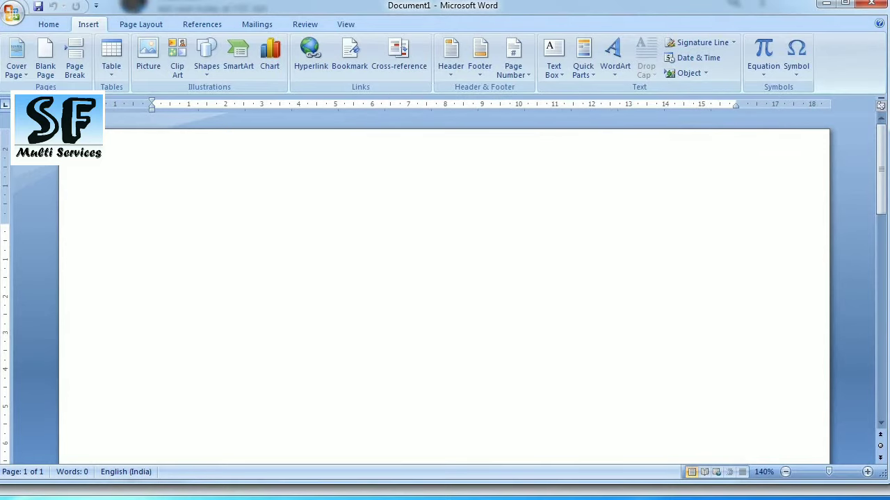
- Insert both WhatsApp licence photos from the Downloads folder onto the page with Insert > Picture
click(52, 27)
click(93, 27)
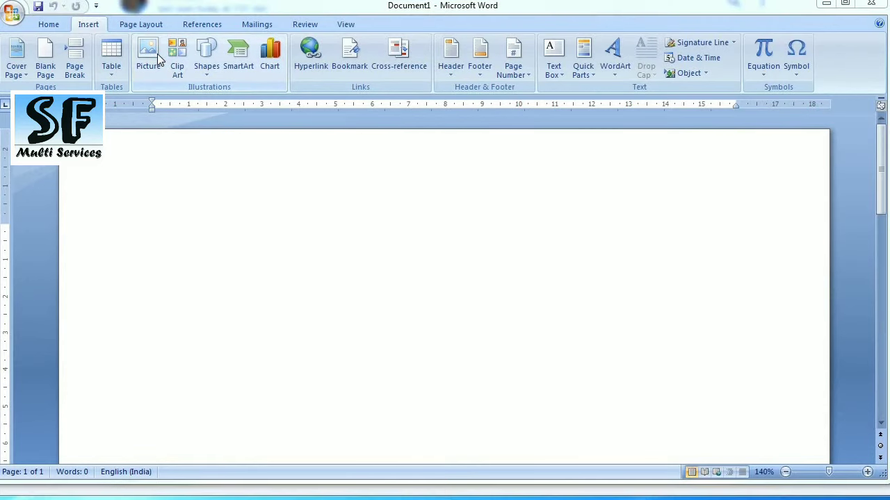
click(157, 54)
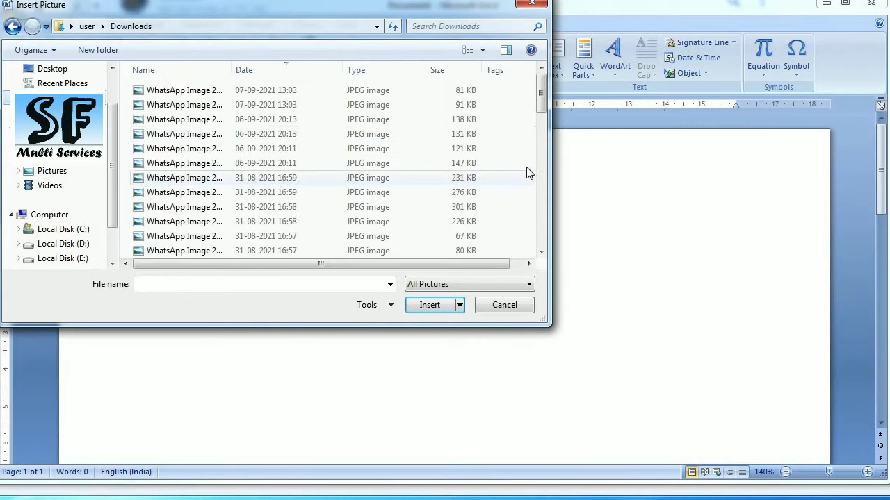
click(487, 91)
shift+click(482, 105)
click(443, 304)
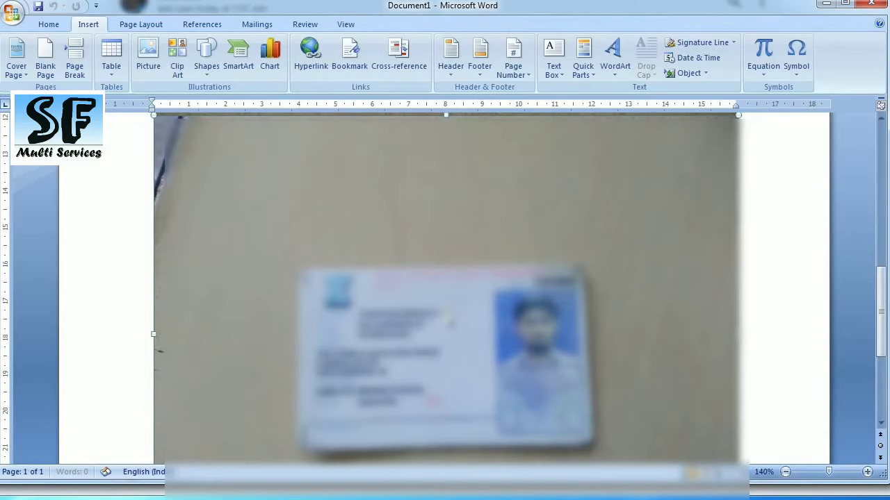
- Select the back-side licence photo and start the Crop tool on it
scroll(447, 314, down, 1)
double_click(446, 314)
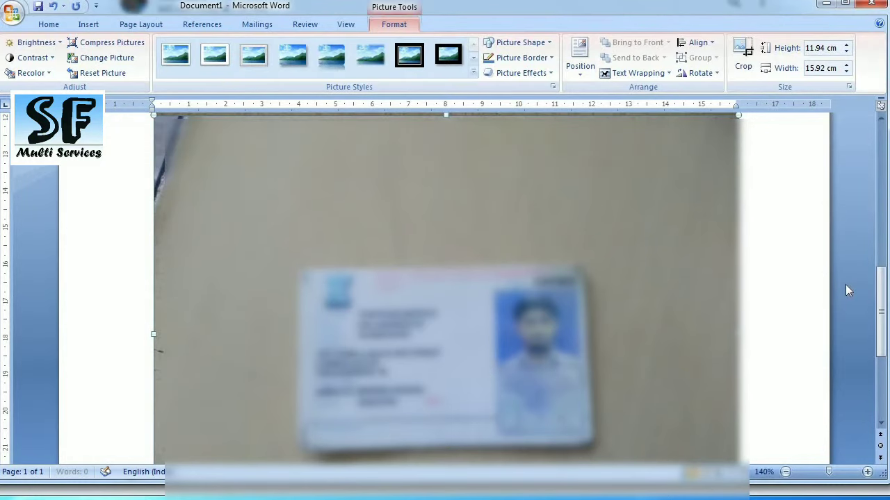
scroll(846, 284, up, 8)
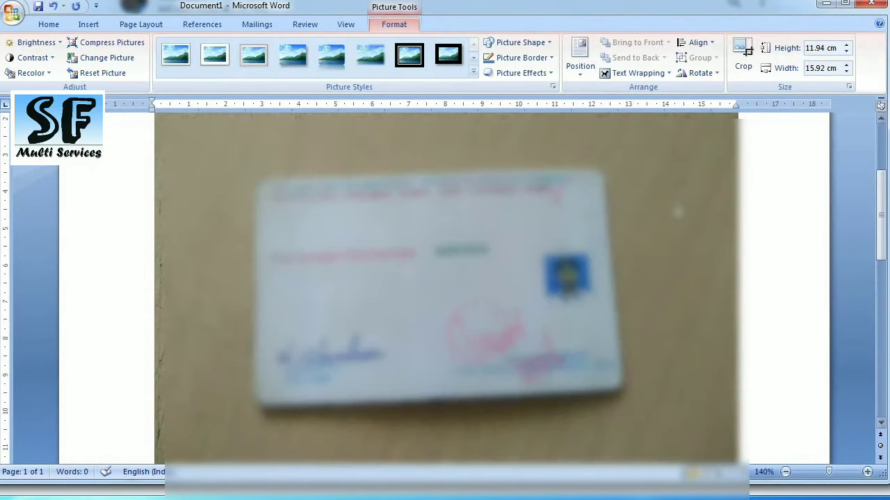
scroll(446, 292, up, 4)
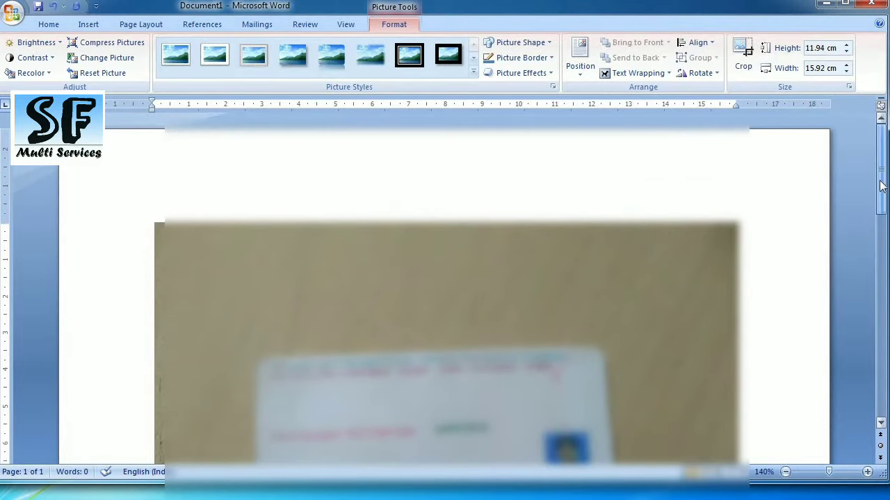
scroll(881, 203, down, 3)
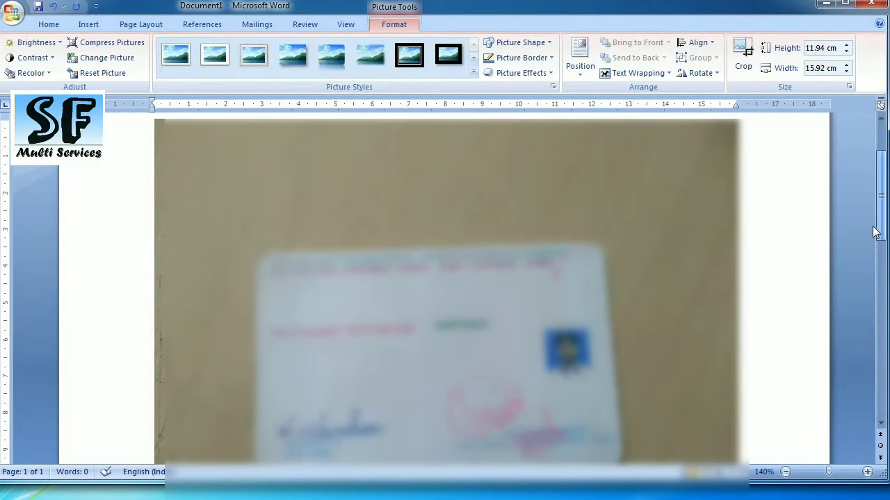
scroll(877, 218, up, 2)
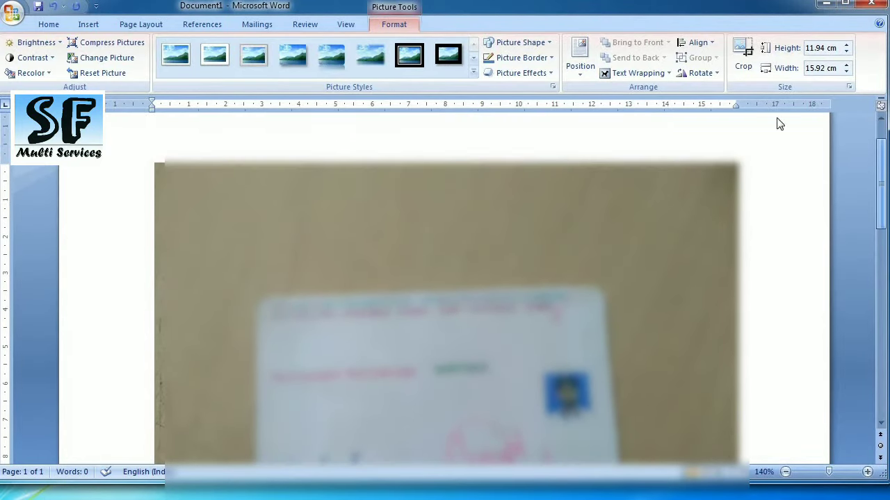
click(747, 59)
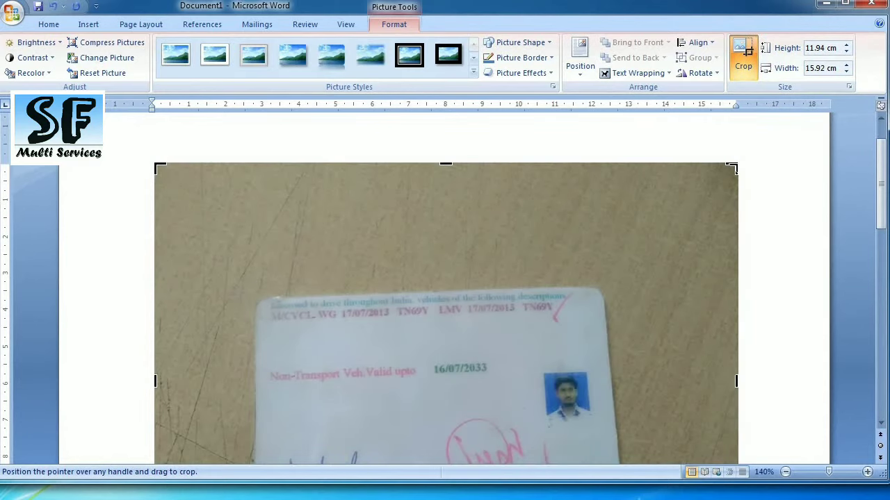
- Crop the back photo's edges and corners down to the card, about 9.74 × 5.88 cm
mouse_move(732, 168)
mouse_down()
mouse_move(609, 282)
mouse_move(620, 283)
mouse_up()
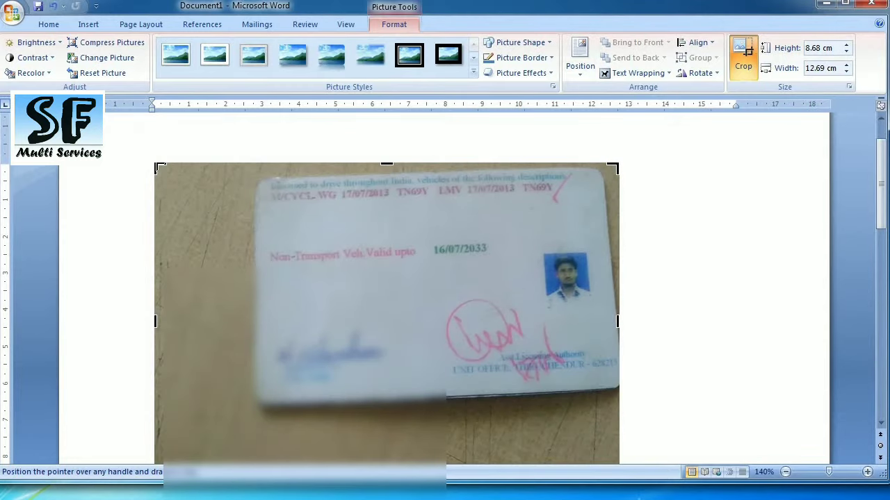
drag(159, 168, 252, 171)
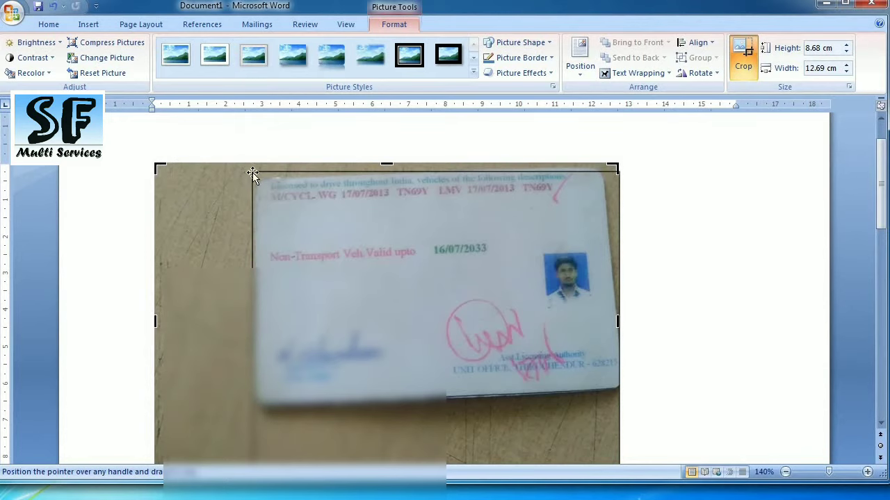
drag(253, 171, 254, 172)
drag(880, 188, 880, 206)
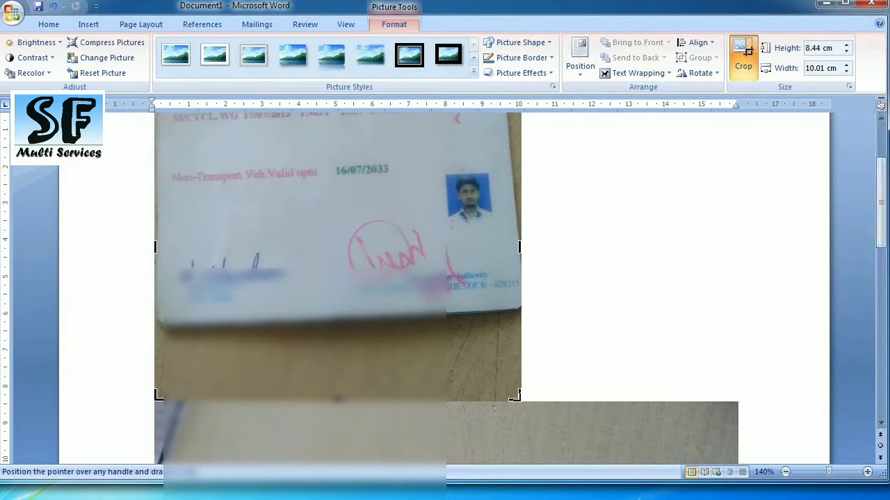
mouse_move(515, 395)
mouse_down()
mouse_move(511, 327)
mouse_move(525, 311)
mouse_up()
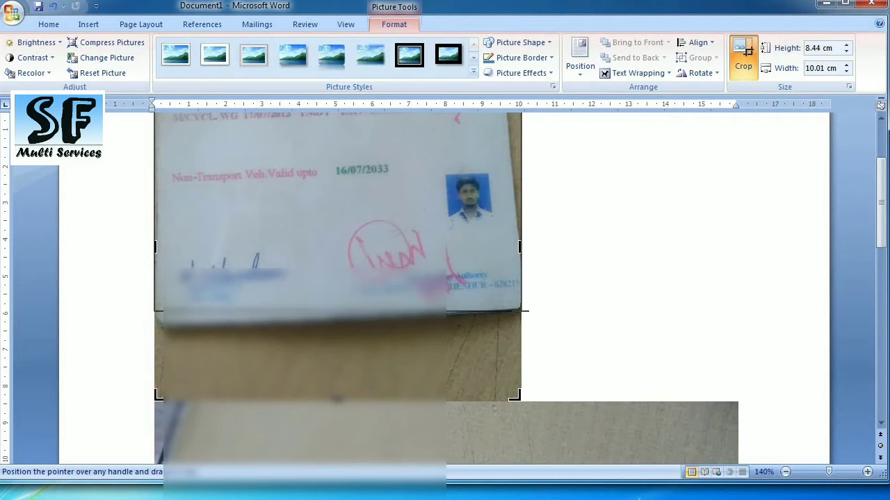
drag(524, 312, 521, 310)
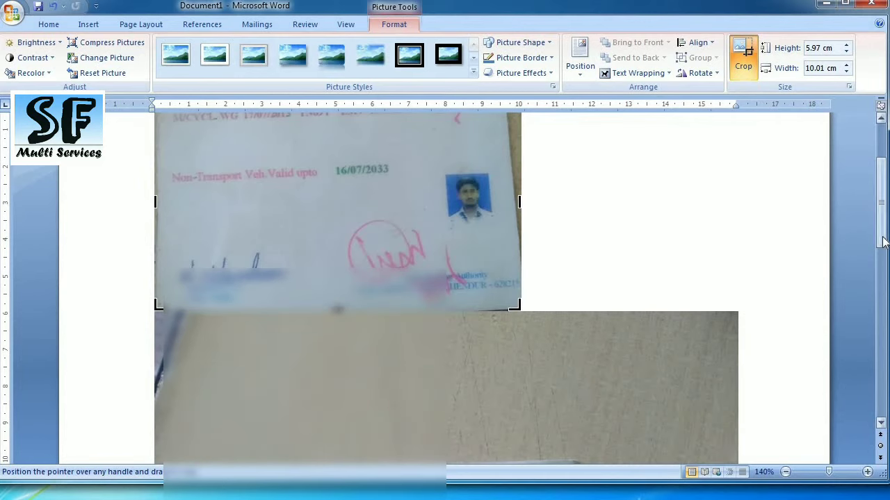
drag(883, 246, 883, 232)
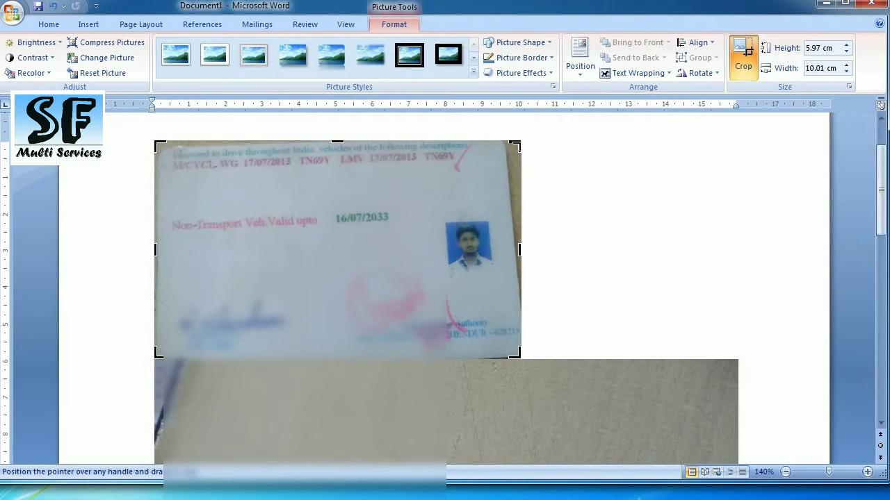
mouse_move(520, 141)
mouse_down()
mouse_move(506, 136)
mouse_move(519, 139)
mouse_up()
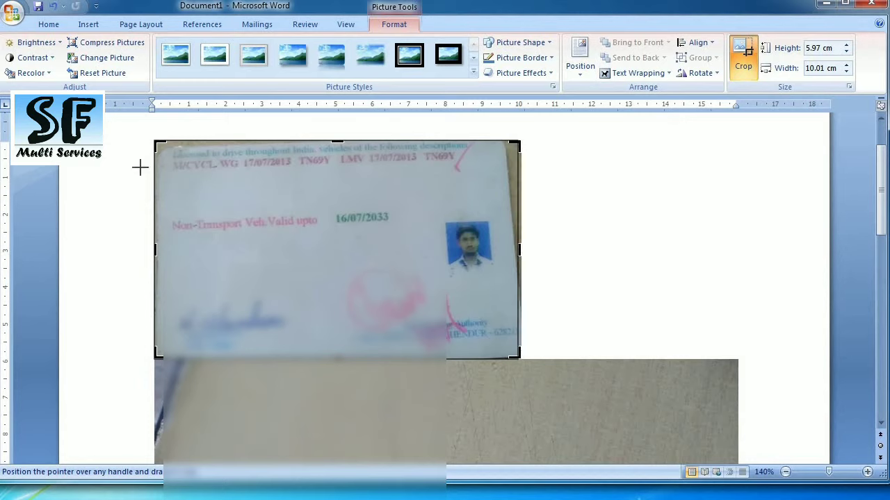
drag(159, 144, 162, 146)
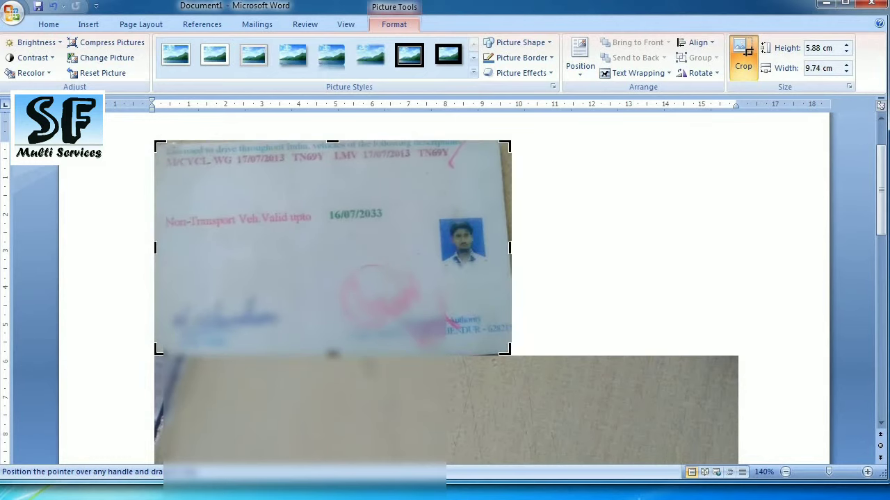
- Set the cropped back photo's text wrapping to Square
right_click(403, 237)
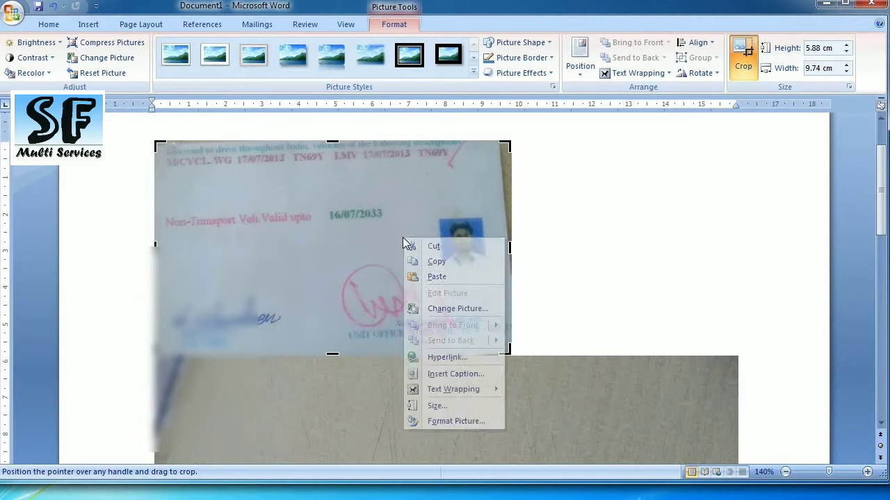
mouse_move(455, 393)
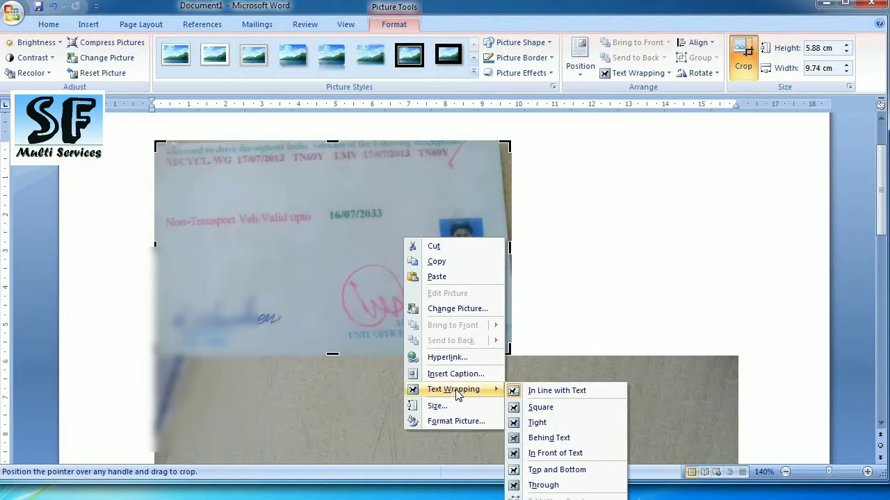
click(534, 408)
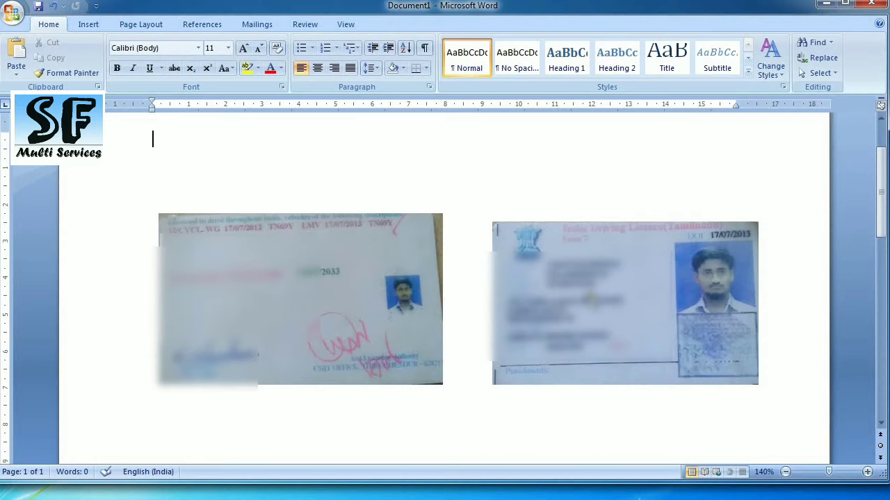
- Position the front licence photo level beside the back photo, undoing one misplaced move
click(624, 303)
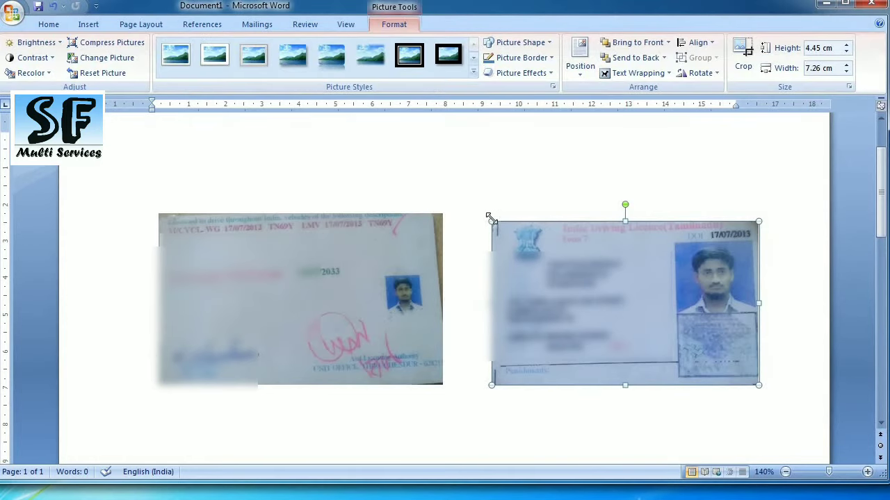
drag(490, 220, 479, 213)
mouse_move(549, 300)
mouse_down()
mouse_move(332, 280)
mouse_move(201, 288)
mouse_up()
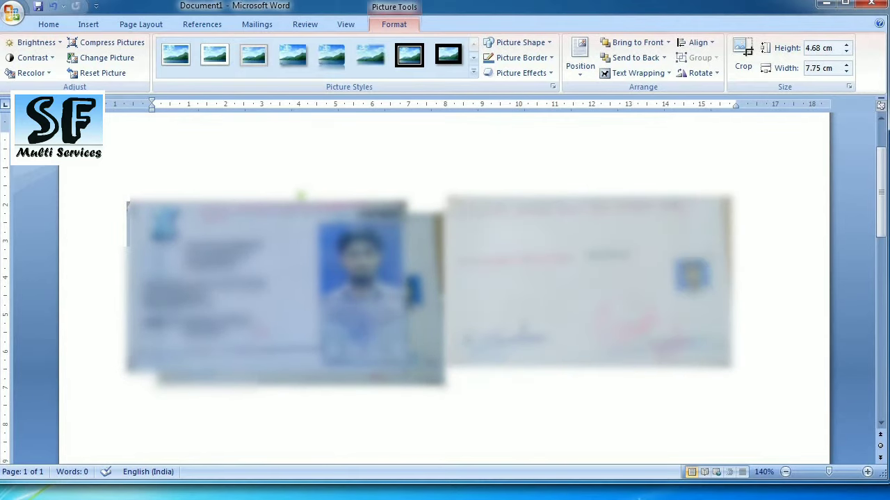
key(ctrl+z)
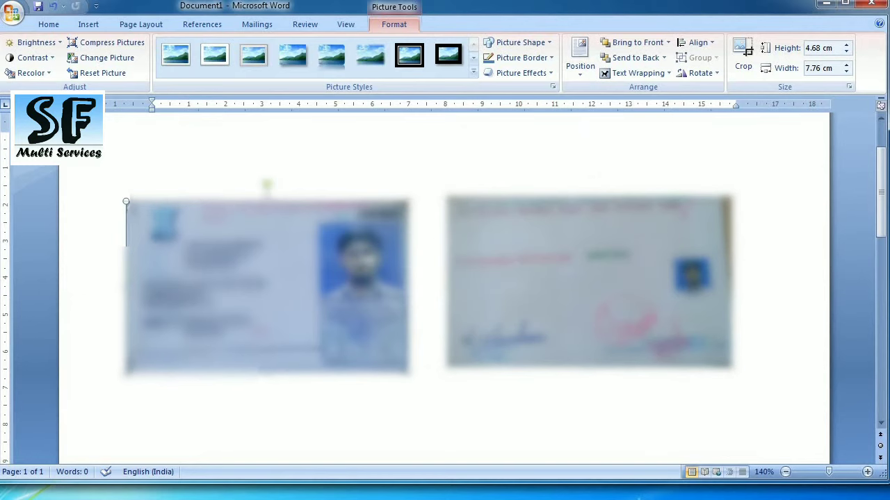
drag(362, 256, 383, 255)
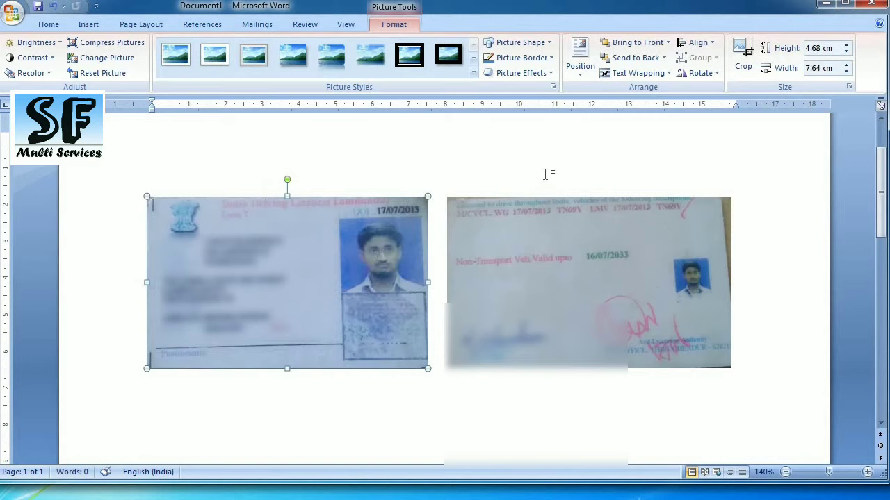
- Recolor the front licence photo to Grayscale in the Format Picture dialog
click(554, 89)
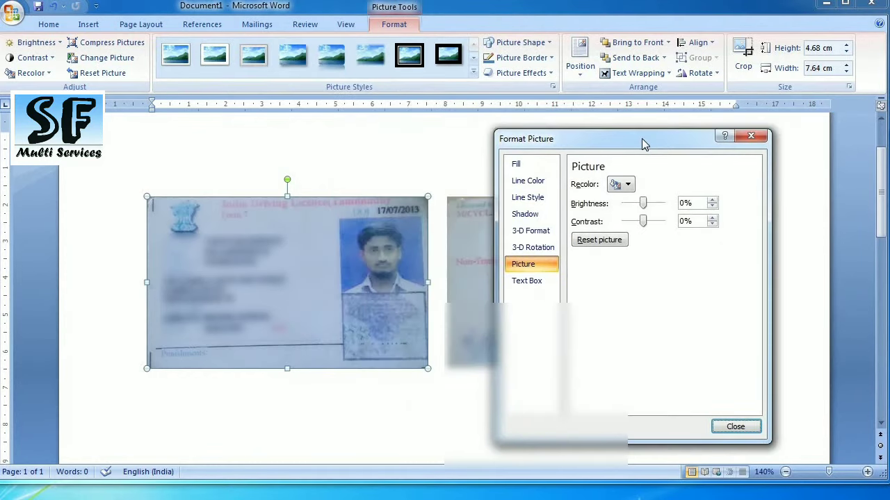
click(628, 185)
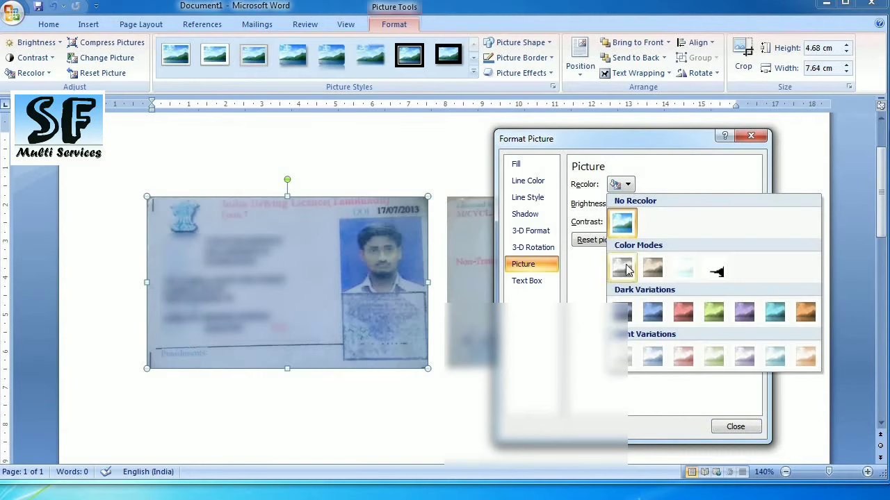
click(628, 269)
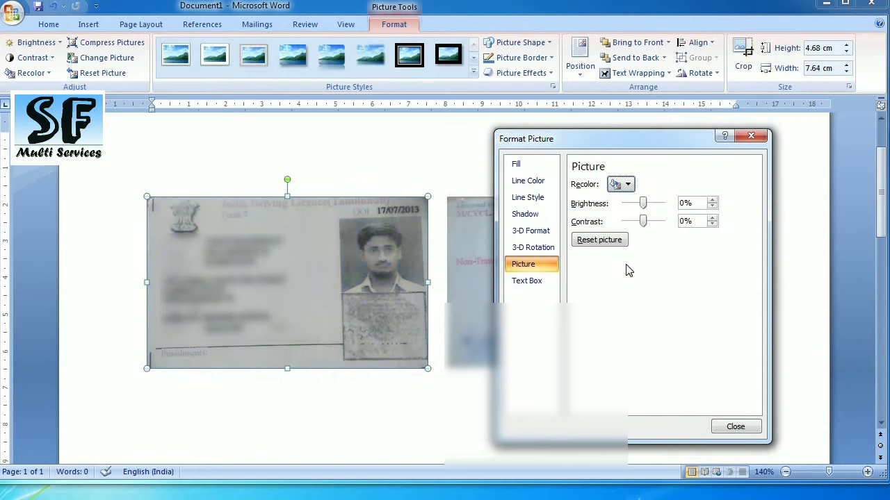
- Raise the front photo's brightness to 16% and its contrast slightly, then close the dialog
click(713, 201)
click(713, 201)
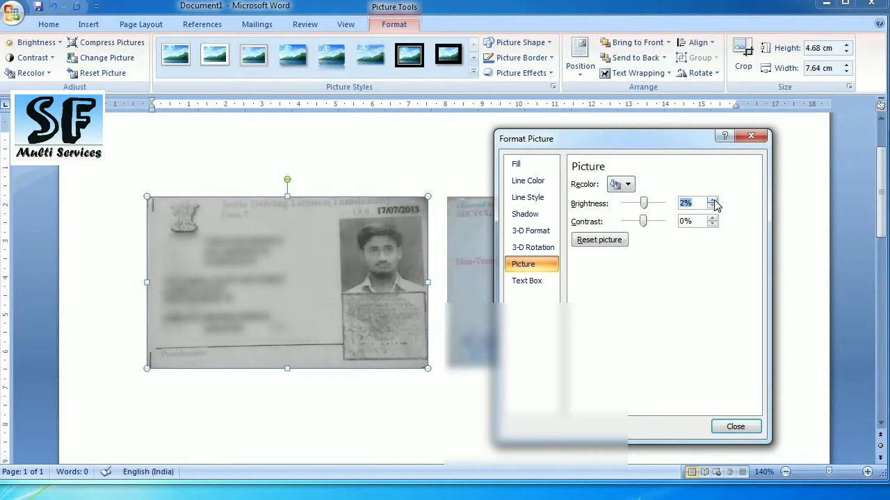
click(713, 200)
click(713, 201)
click(713, 201)
click(713, 201)
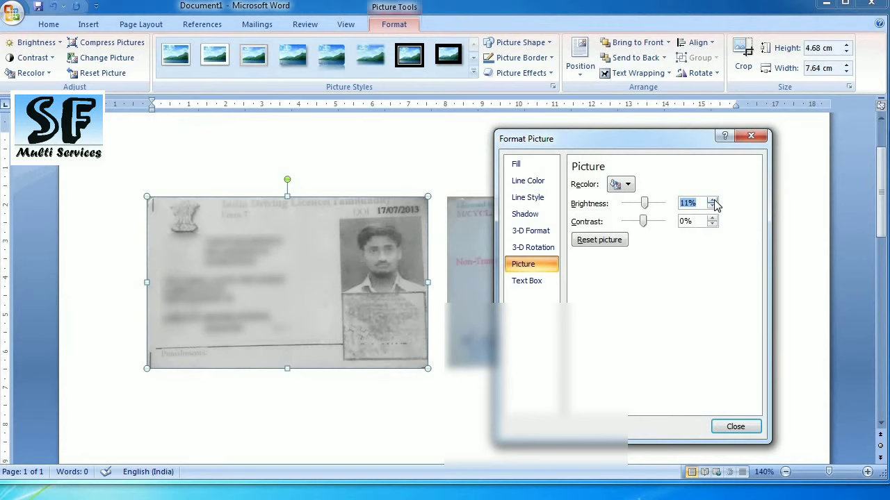
click(713, 201)
click(713, 201)
click(713, 201)
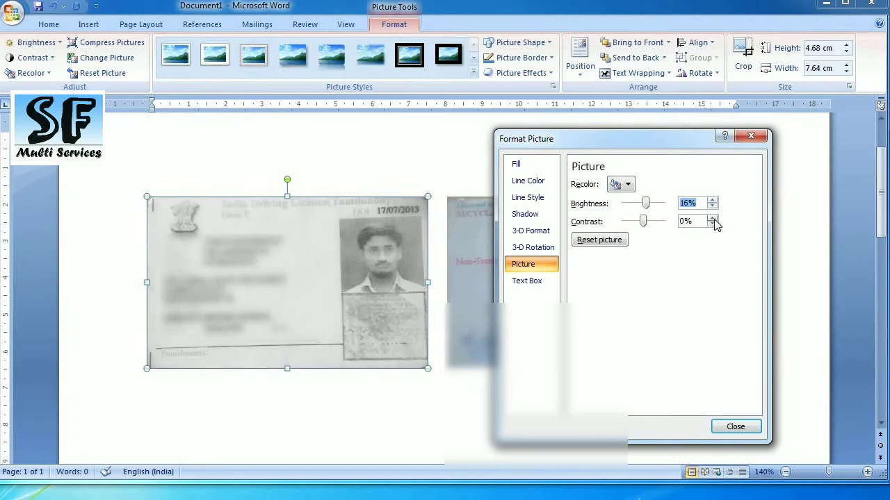
click(713, 219)
click(713, 219)
click(713, 219)
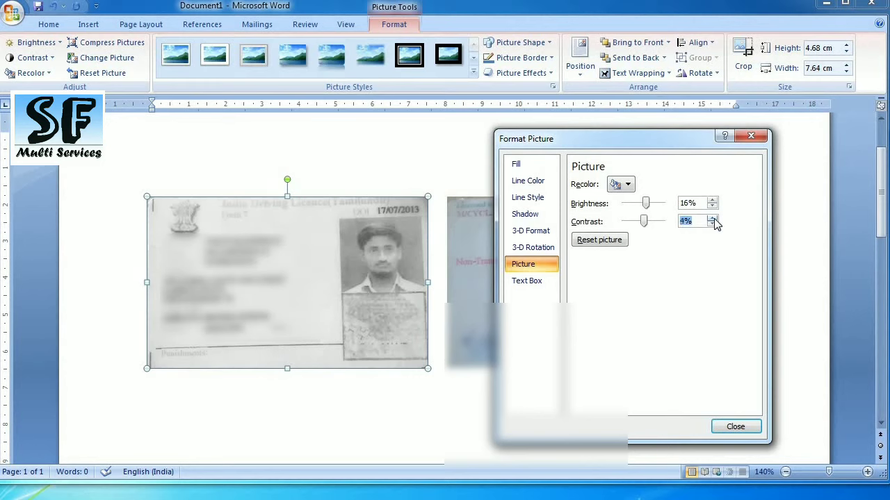
click(713, 218)
click(734, 428)
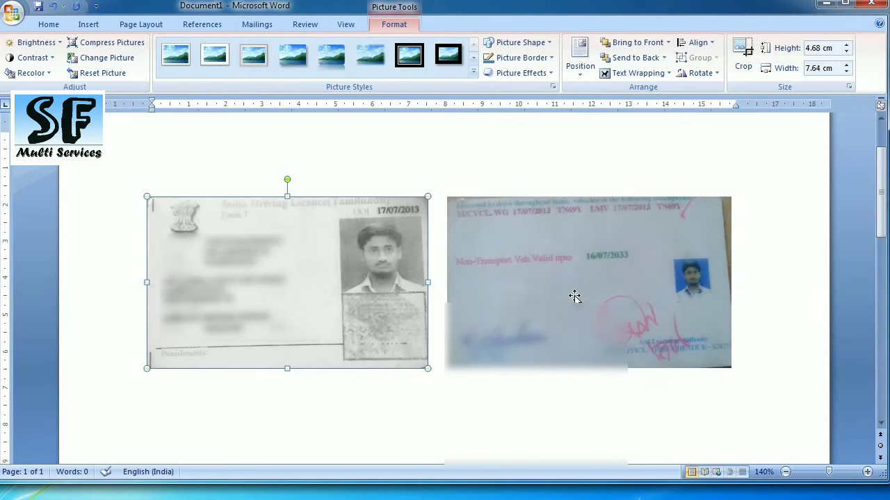
- Recolor the back licence photo to Grayscale in Format Picture
click(574, 297)
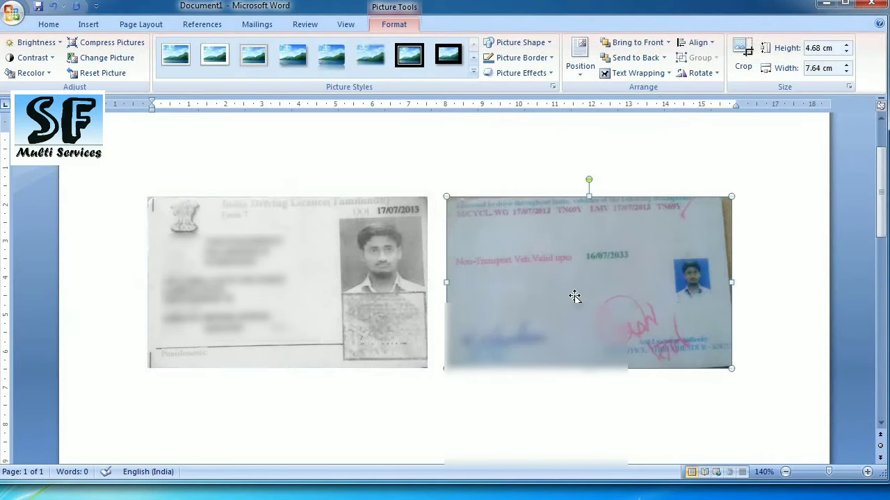
click(552, 86)
click(619, 185)
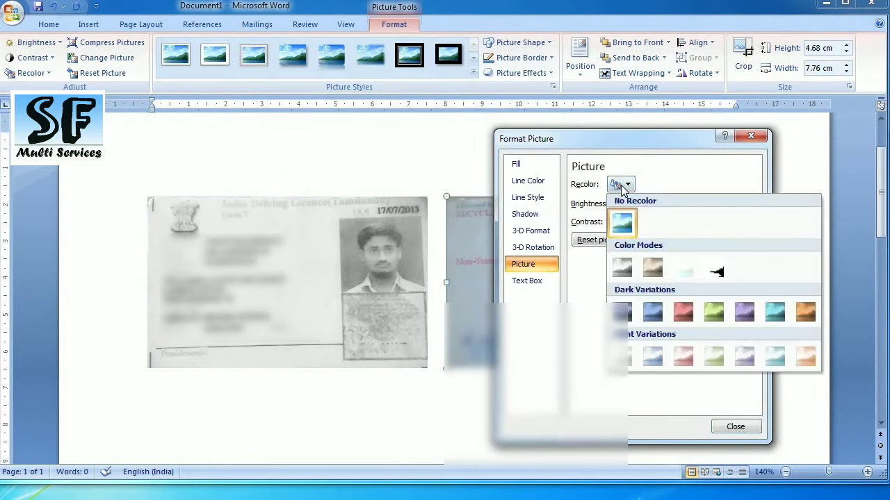
click(621, 268)
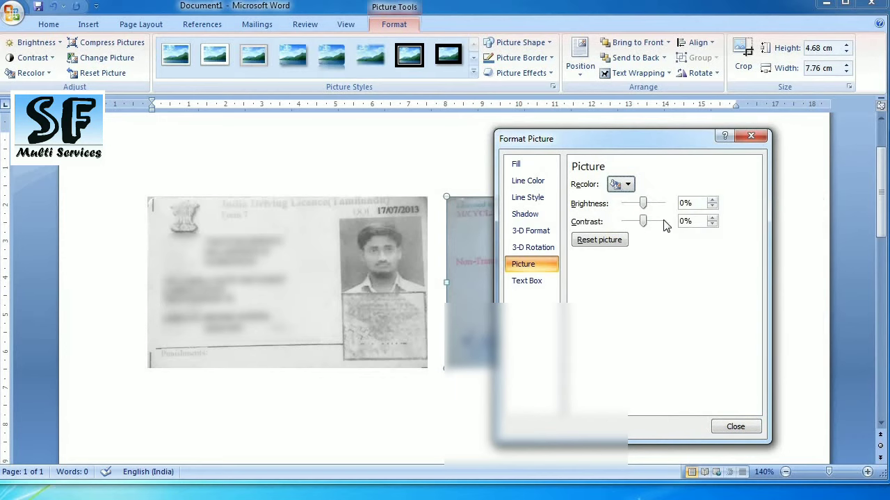
drag(599, 137, 223, 113)
- Set the back photo's brightness to 20% and contrast to 17%, then close the dialog and deselect it
click(336, 177)
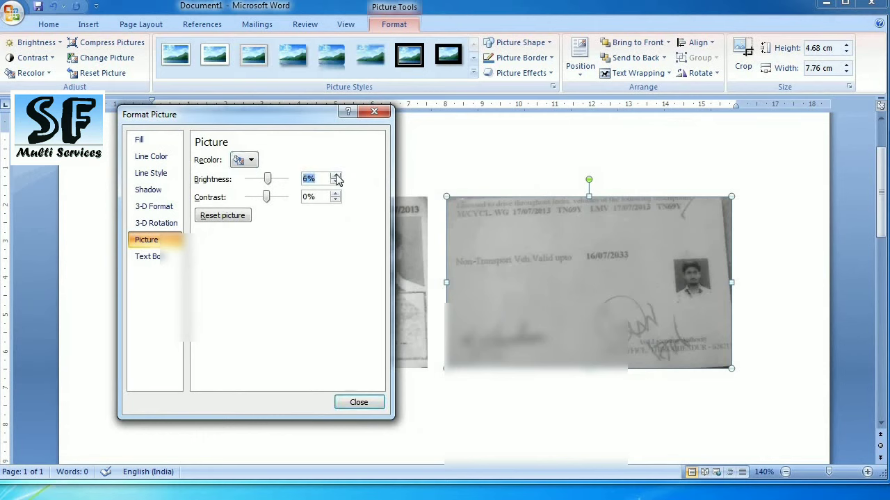
click(335, 177)
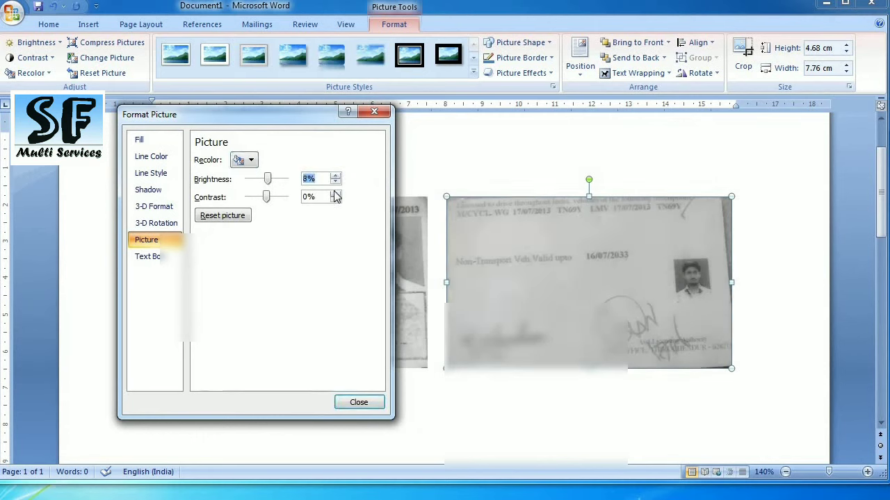
click(336, 177)
click(335, 195)
click(335, 195)
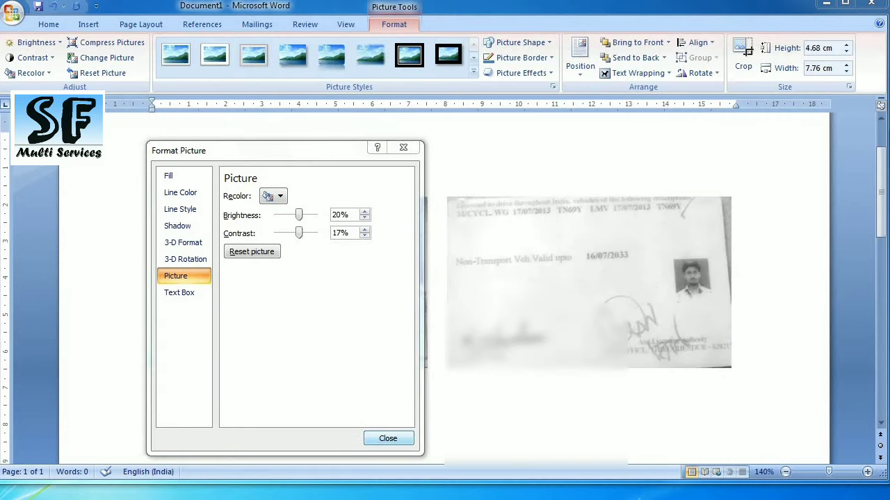
click(398, 440)
click(400, 445)
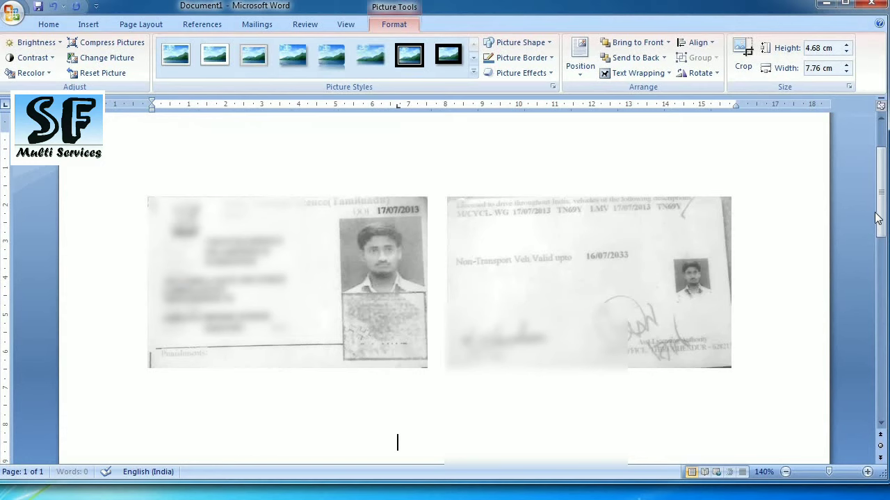
drag(877, 218, 877, 228)
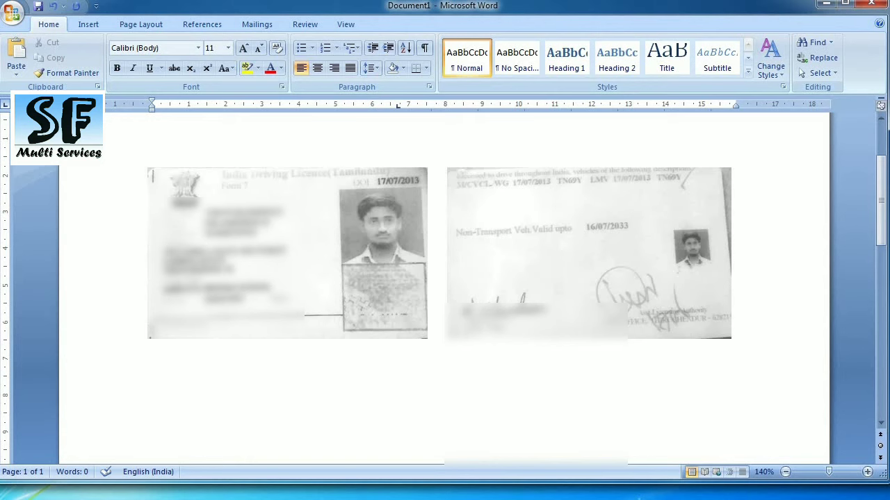
click(21, 21)
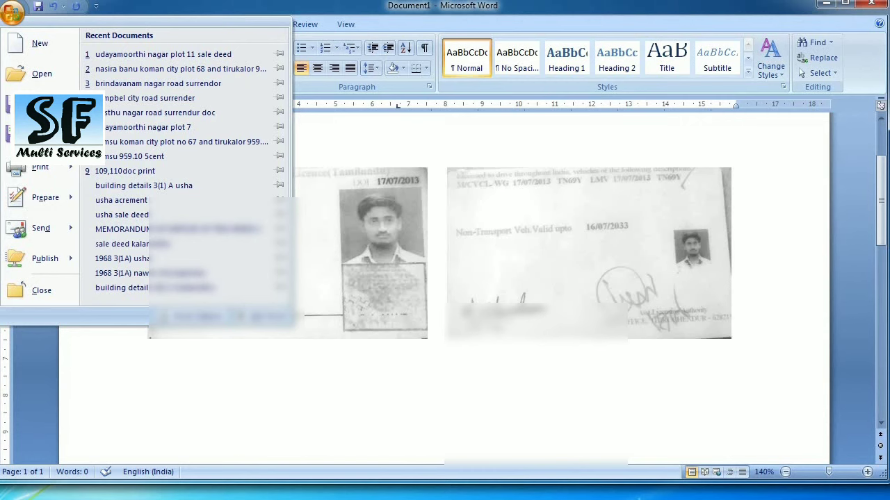
mouse_move(66, 174)
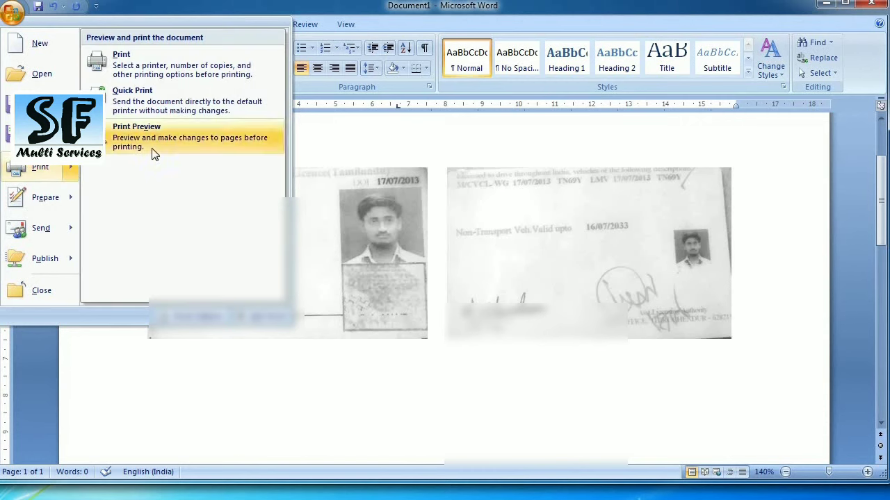
click(152, 148)
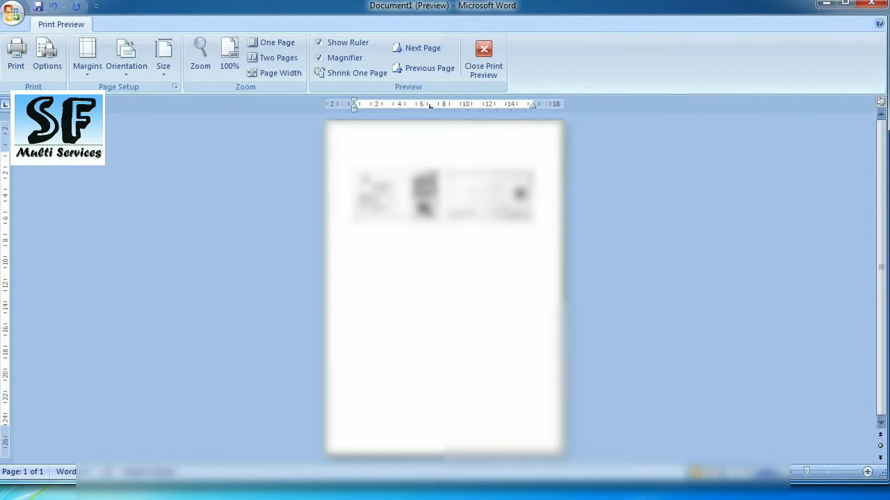
click(420, 209)
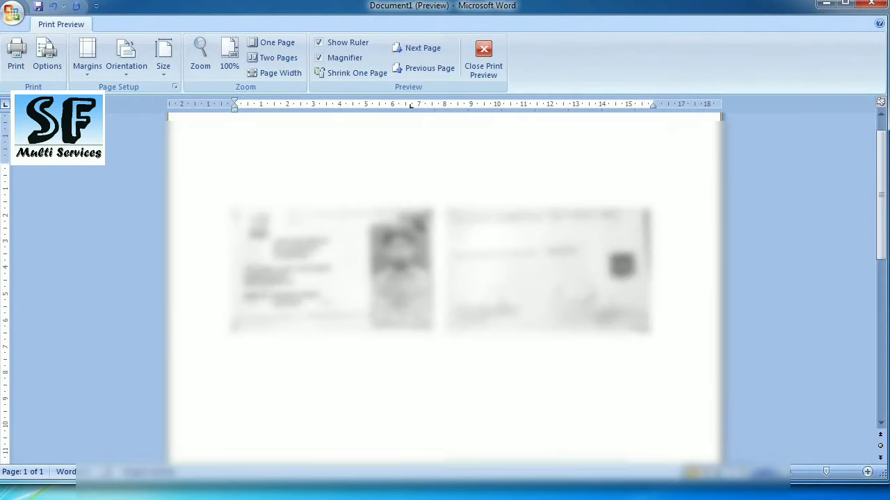
click(421, 226)
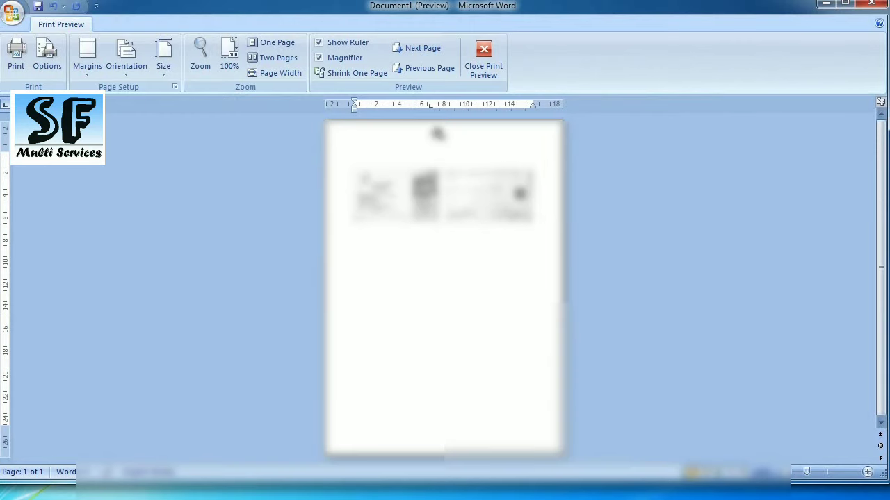
click(490, 77)
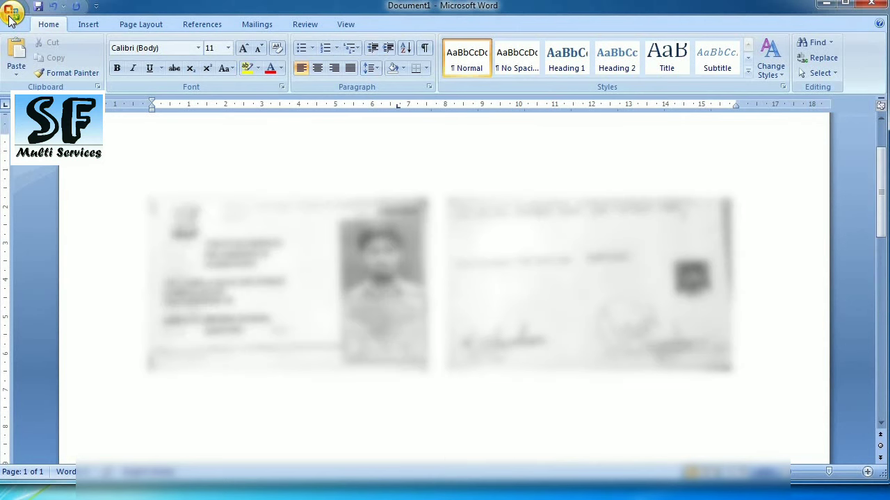
click(11, 14)
mouse_move(42, 135)
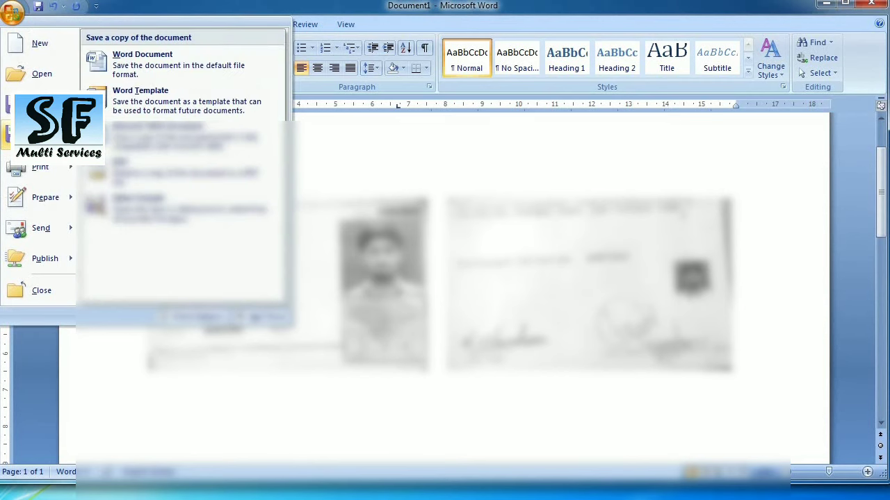
click(128, 172)
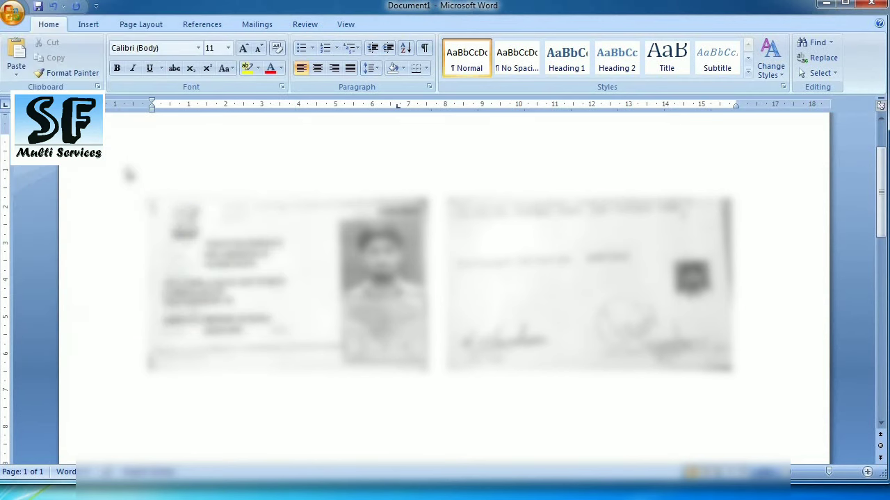